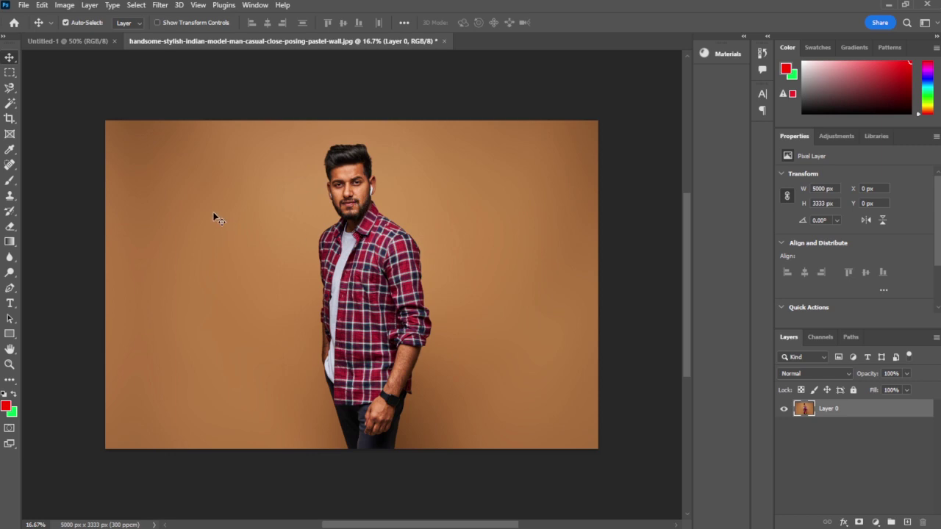
Select the Pen Tool in the toolbar to start a vector path
left_click(10, 288)
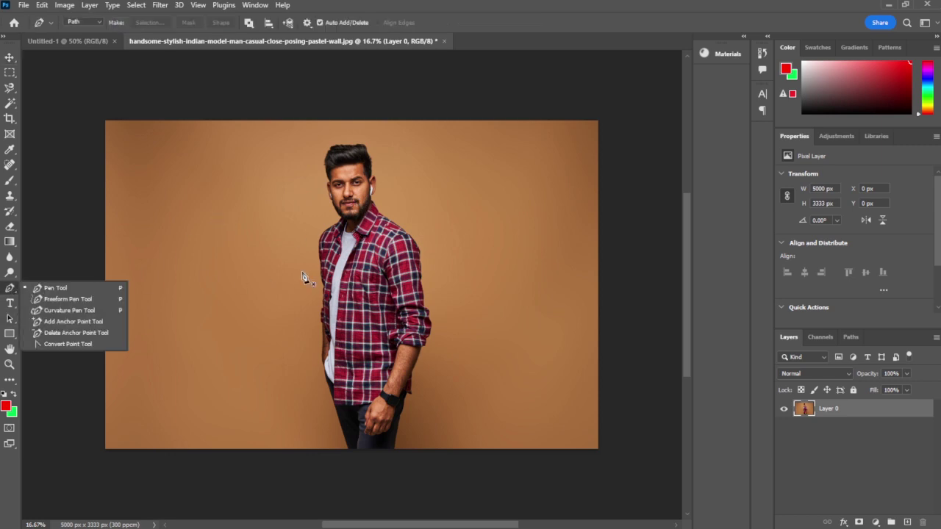
Anchor the path at the photo's bottom edge and trace up the man's left leg and shirt edge
left_click(347, 448)
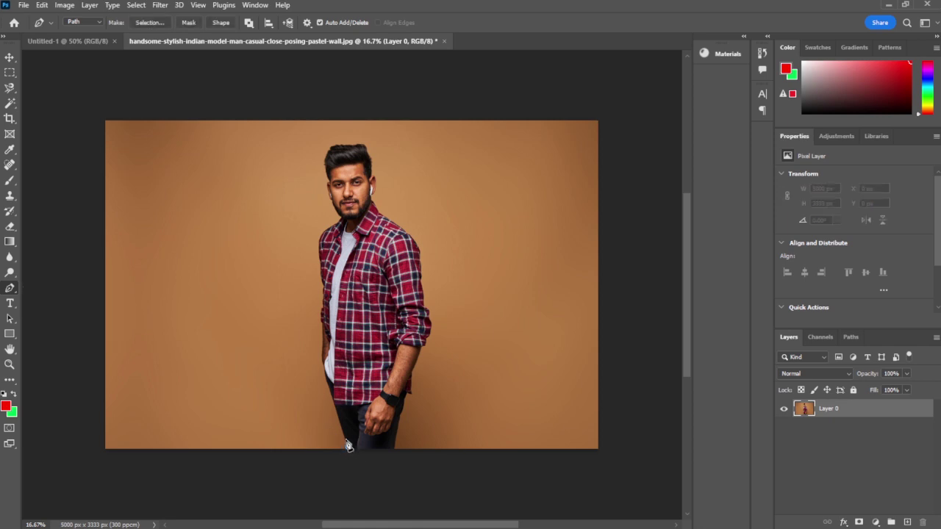
left_click(321, 369)
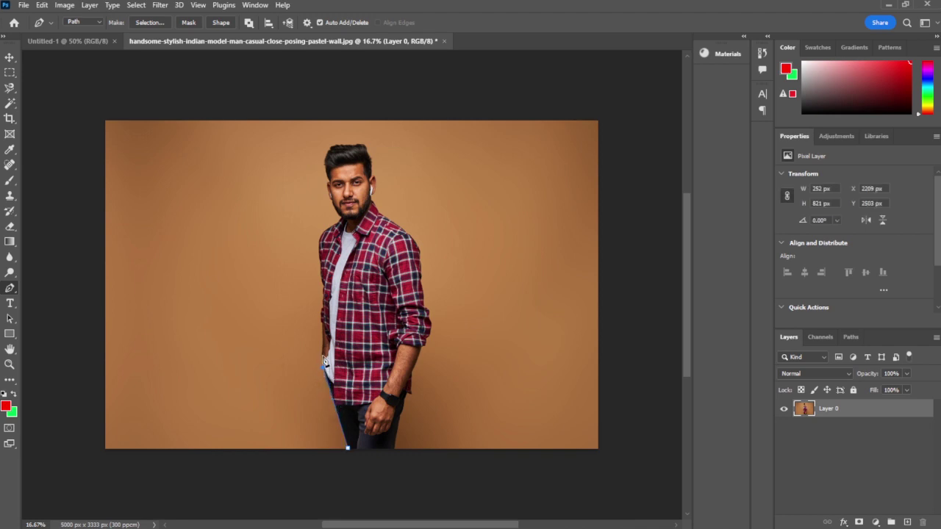
left_click(321, 353)
left_click(321, 317)
left_click(322, 287)
left_click(316, 245)
left_click(331, 227)
key("ctrl+z")
Continue the path past the collar and cheek to the hairline, curving it over his head
left_click_drag(333, 224, 348, 222)
left_click(349, 220)
left_click(342, 217)
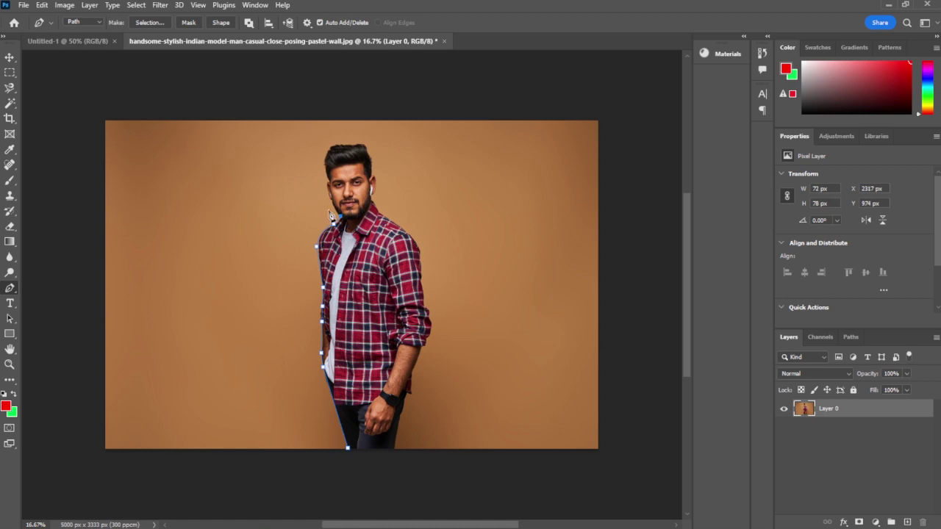
left_click(330, 185)
left_click(331, 180)
left_click(335, 183)
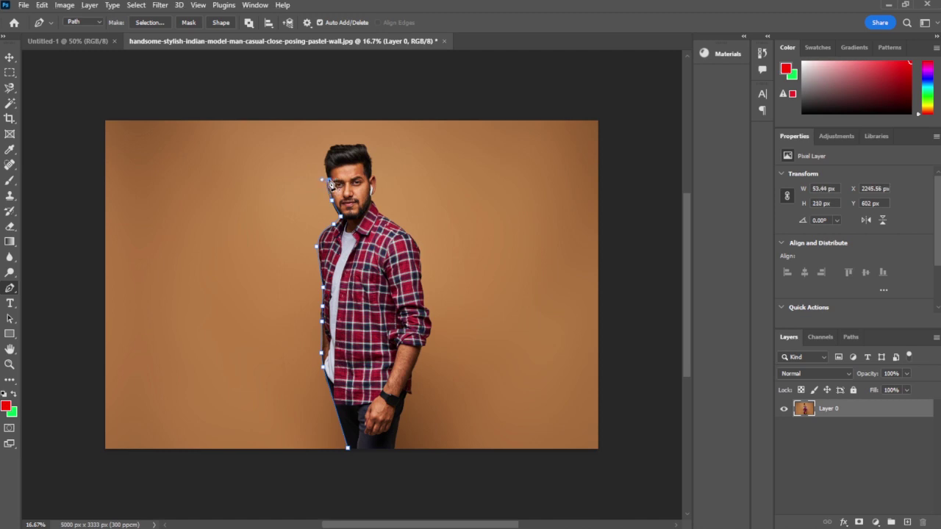
left_click(326, 166)
left_click_drag(369, 157, 420, 195)
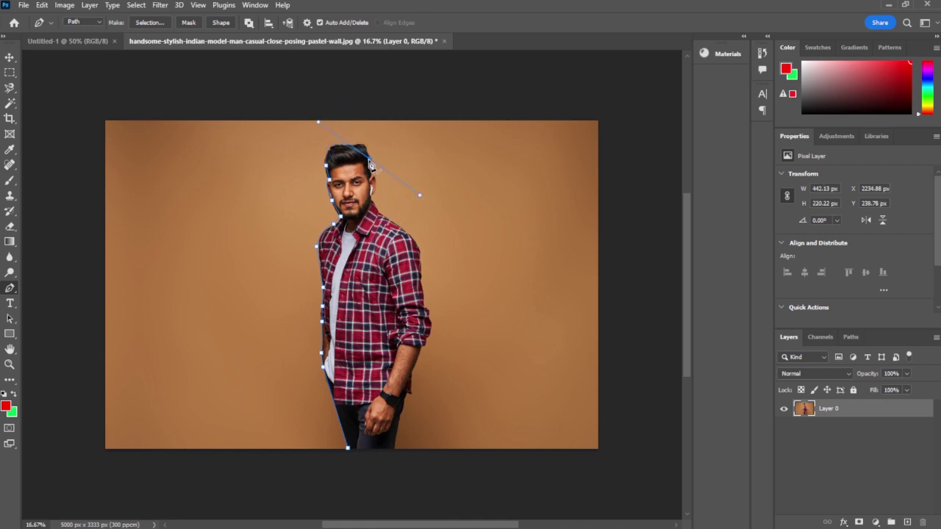
Trace the path down the back of the head, the man's right arm and his leg
left_click(373, 197)
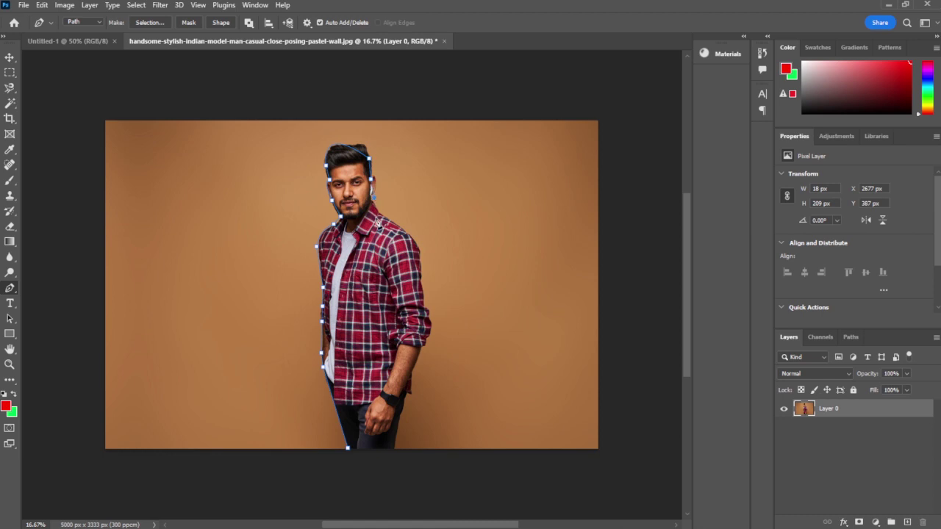
left_click(427, 284)
left_click(430, 338)
left_click(420, 393)
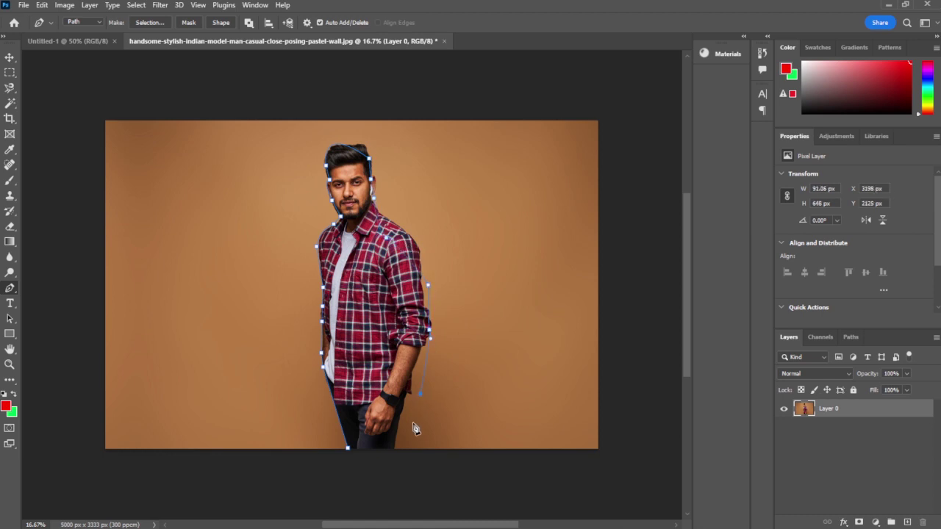
left_click(399, 446)
Close the path at the first anchor, bend the shoulder segment outward, and load it as a selection
left_click(347, 448)
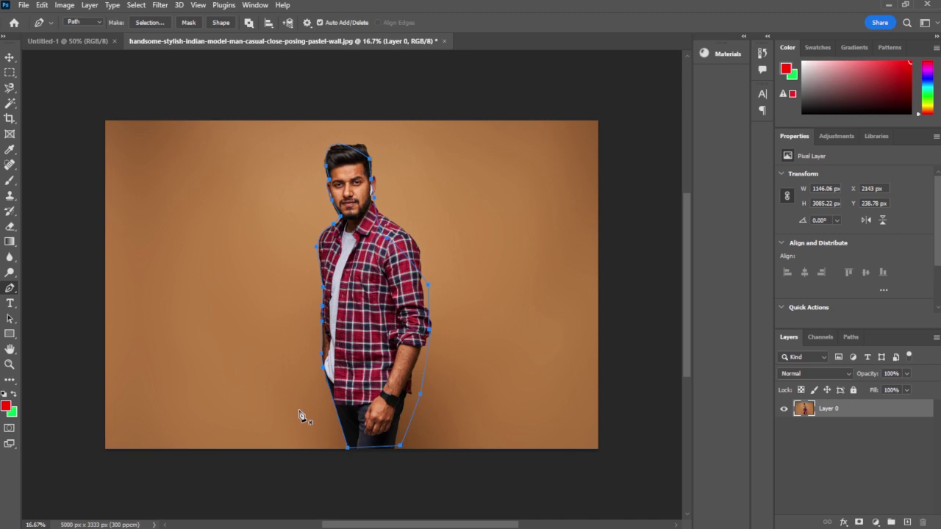
left_click_drag(389, 245, 406, 253)
key("ctrl+Return")
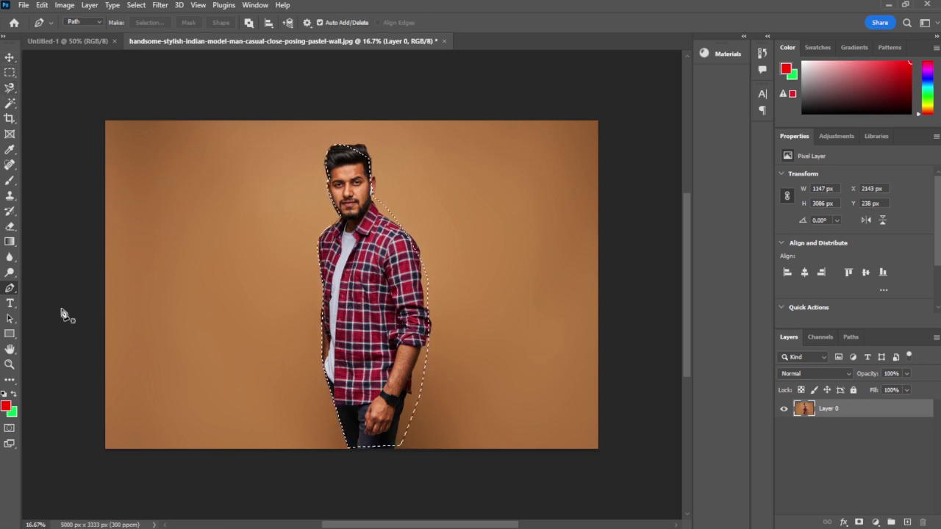
Switch from the pen tools to the Move Tool, keeping the selection around the man
right_click(14, 292)
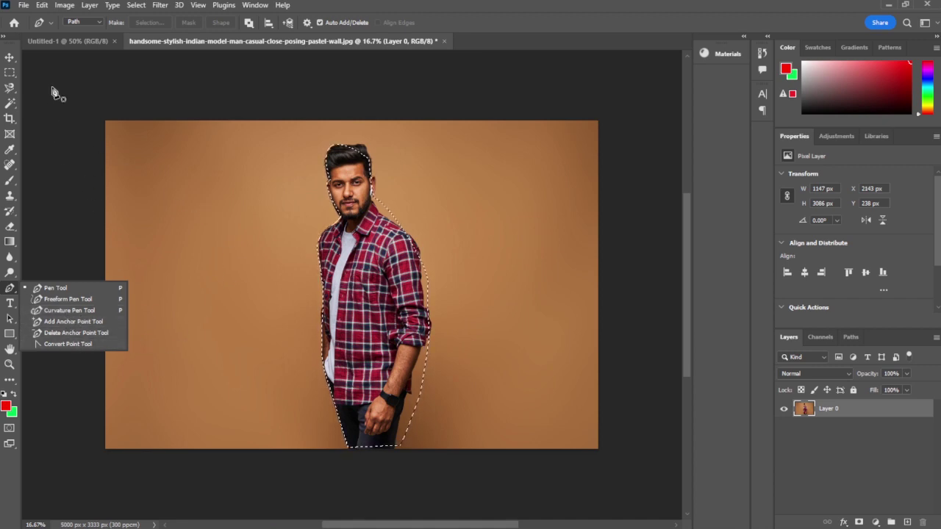
left_click(10, 58)
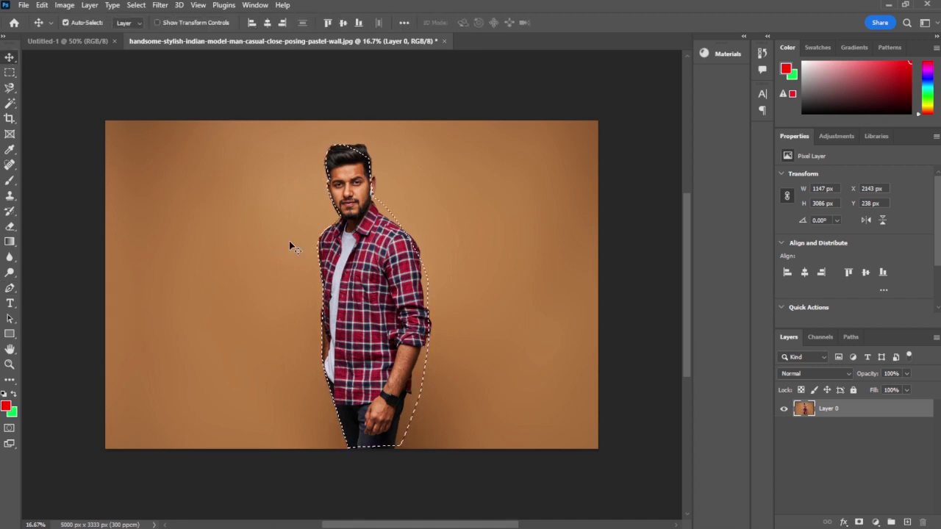
Drag the selected man left to test the cutout, undo the move, and deselect
left_click_drag(441, 233, 356, 248)
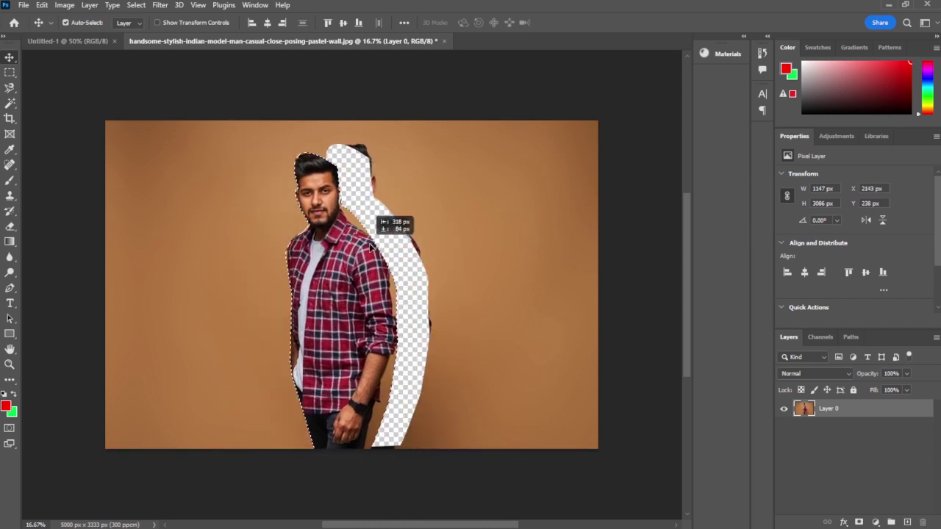
left_click_drag(355, 248, 316, 253)
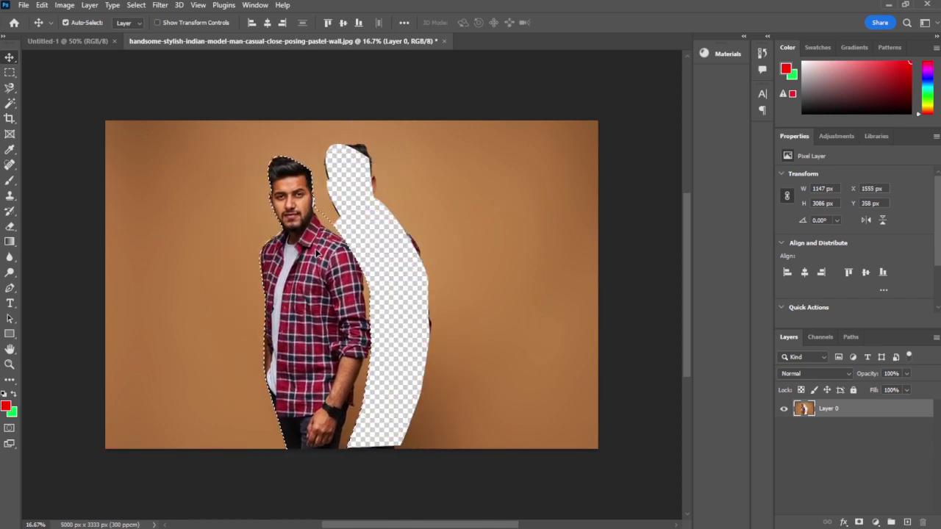
key("ctrl+z")
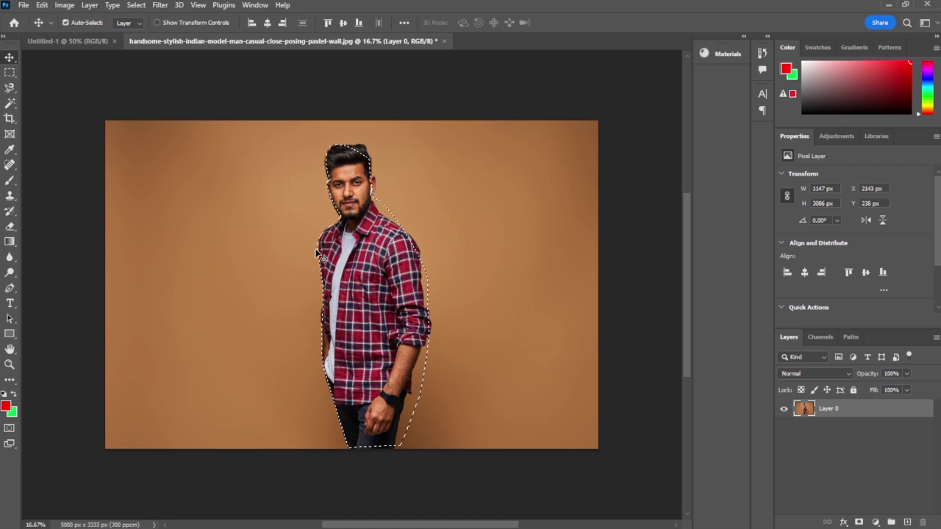
key("ctrl+d")
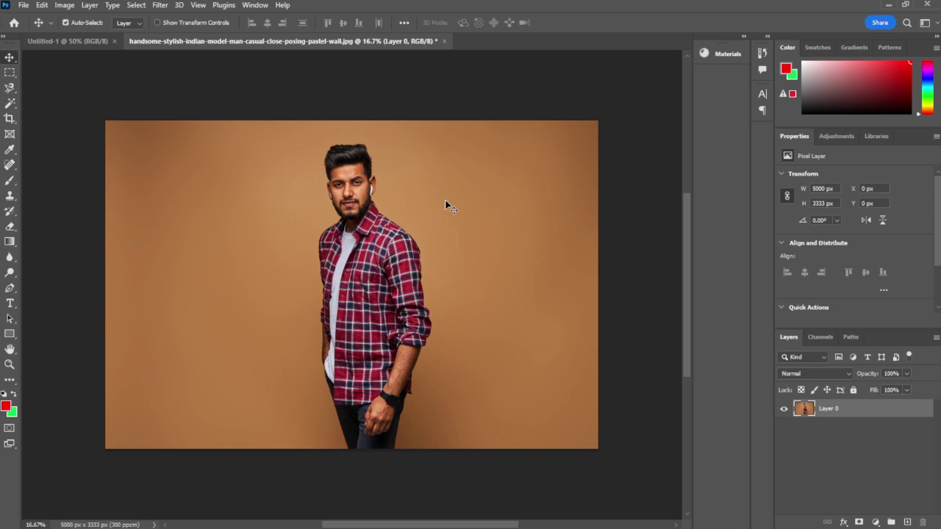
mouse_move(356, 284)
left_mouse_down()
mouse_move(388, 280)
mouse_move(378, 283)
left_mouse_up()
left_click(9, 73)
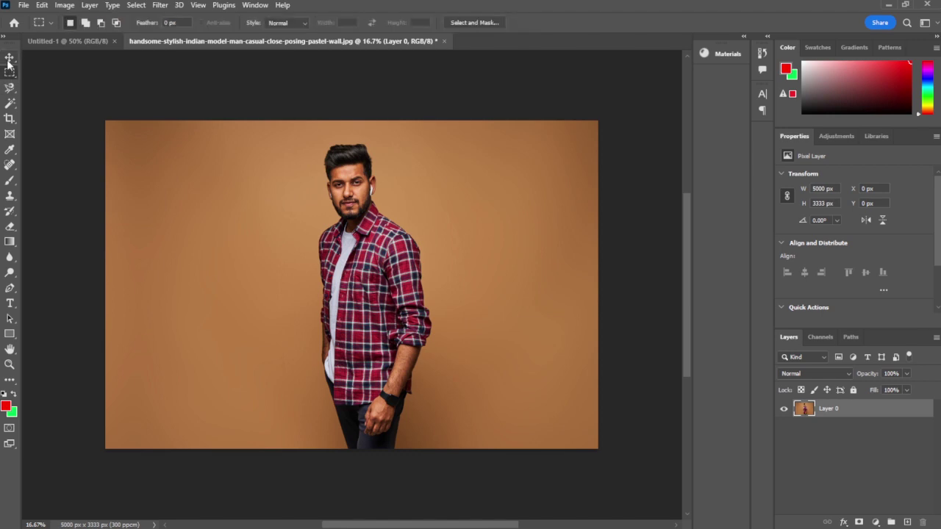
left_click(9, 62)
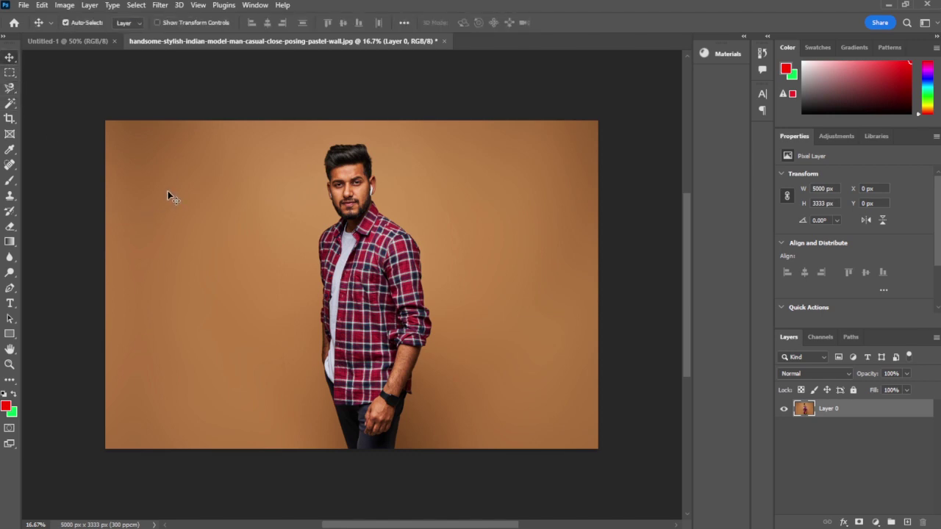